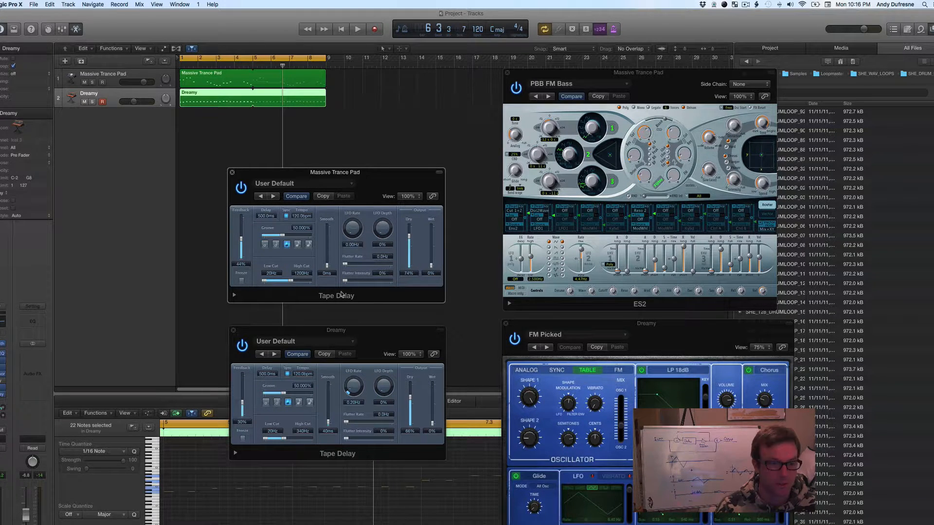
key("e")
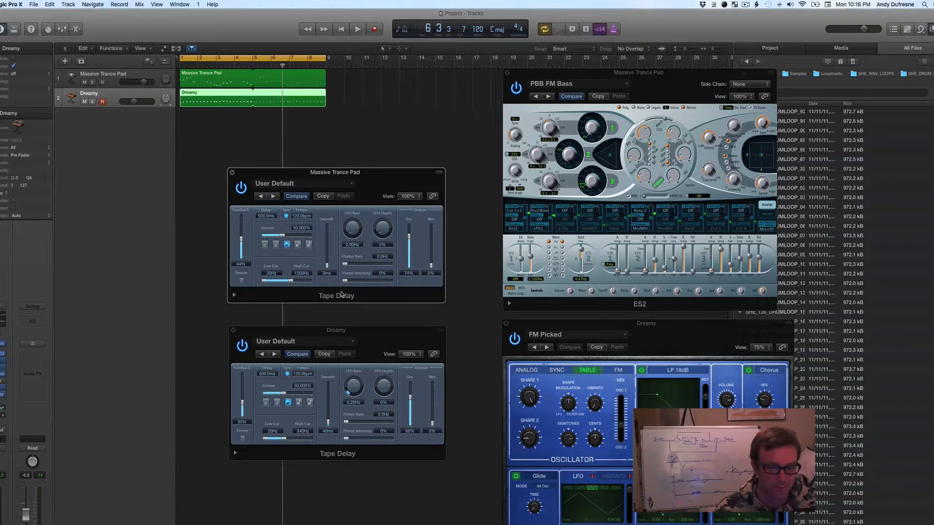
key("e")
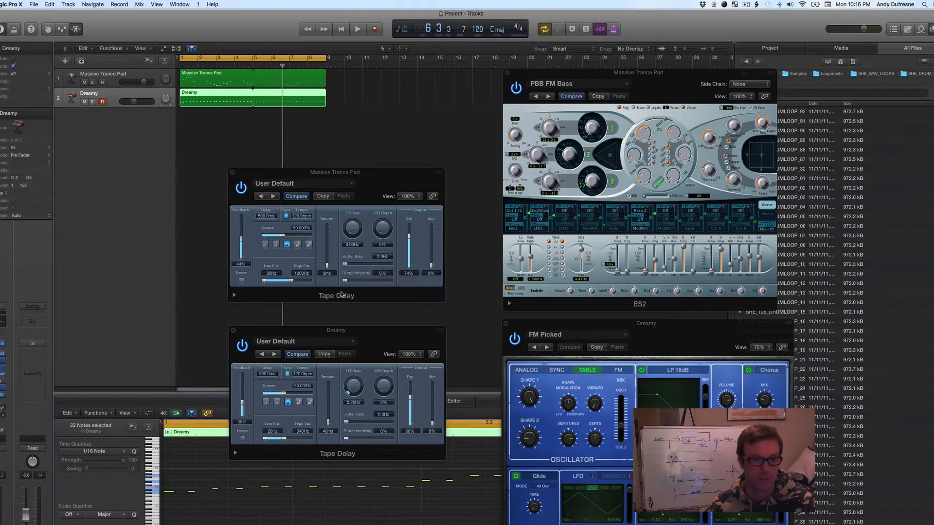
Switch to Ink2Go and circle the Output section and the LFO and Flutter controls on the Massive Trance Pad Tape Delay.
key("super+Tab")
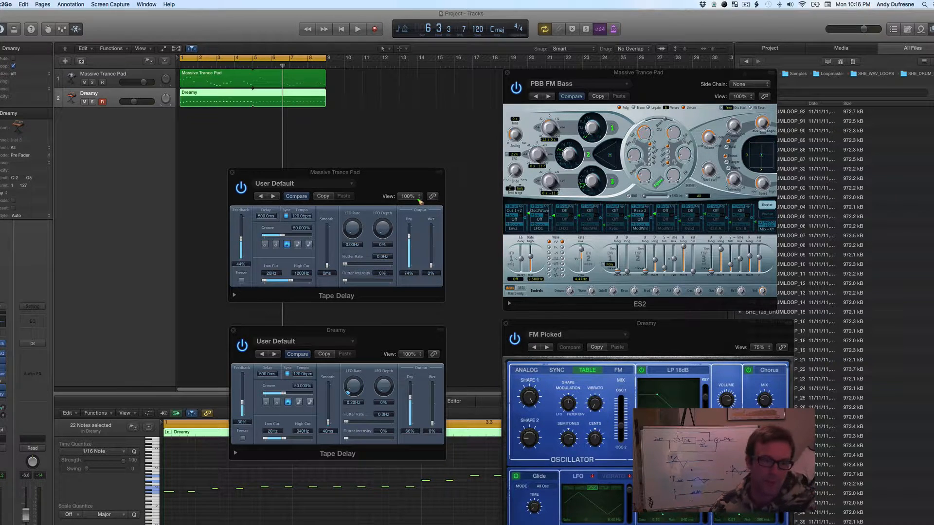
mouse_move(443, 204)
left_mouse_down()
mouse_move(412, 203)
mouse_move(395, 252)
mouse_move(408, 288)
mouse_move(455, 216)
mouse_move(431, 203)
left_mouse_up()
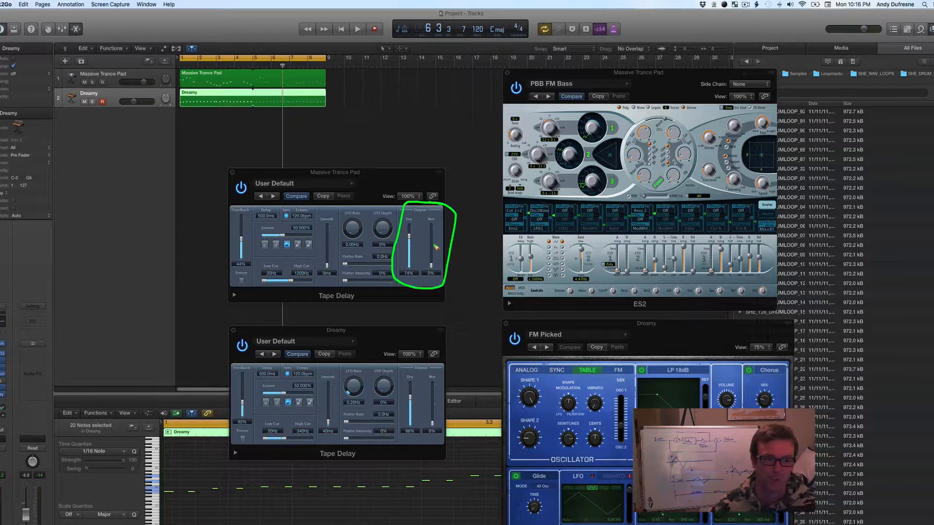
mouse_move(395, 209)
left_mouse_down()
mouse_move(343, 213)
mouse_move(339, 270)
mouse_move(375, 300)
mouse_move(400, 275)
mouse_move(407, 211)
left_mouse_up()
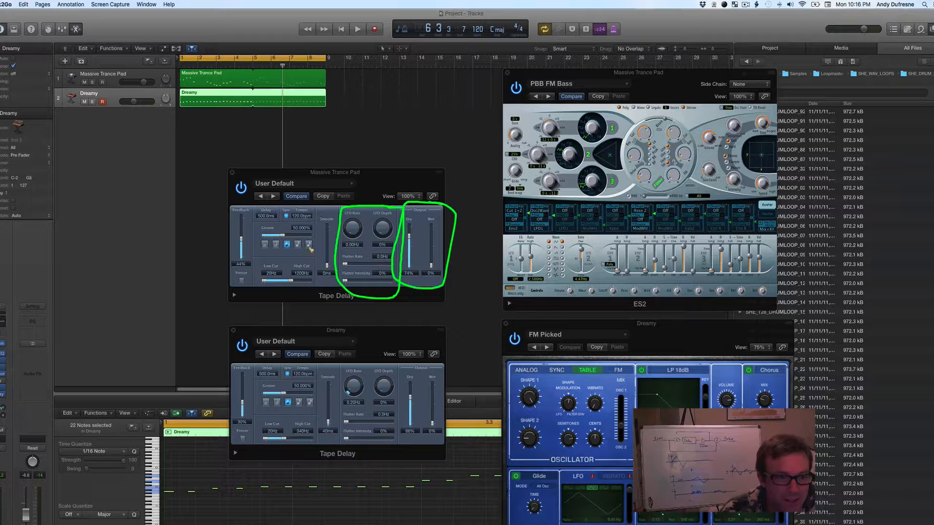
Underline the LFO Rate, LFO Depth, Flutter Rate and Flutter Intensity labels and box the Flutter controls in green ink.
left_click_drag(343, 215, 391, 215)
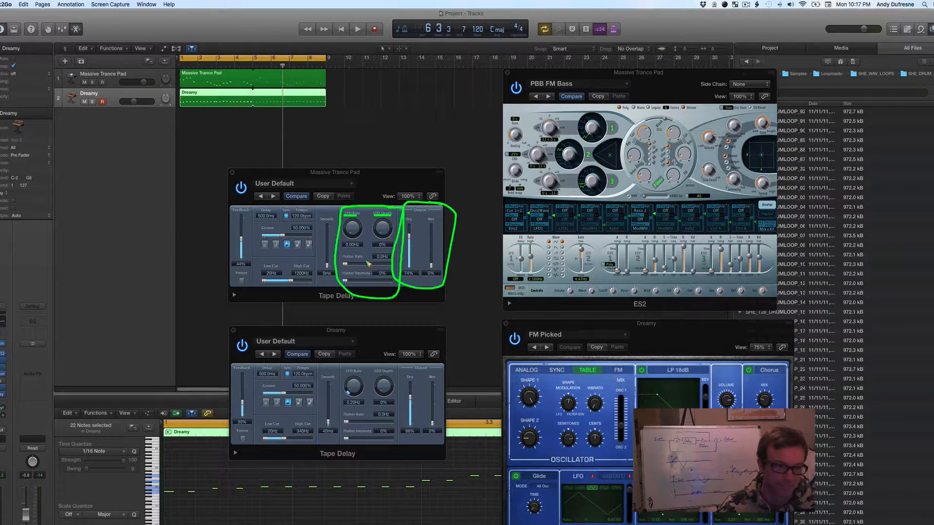
mouse_move(343, 260)
left_mouse_down()
mouse_move(362, 259)
mouse_move(360, 277)
mouse_move(370, 278)
left_mouse_up()
mouse_move(337, 252)
left_mouse_down()
mouse_move(338, 274)
mouse_move(399, 287)
mouse_move(382, 246)
mouse_move(341, 255)
left_mouse_up()
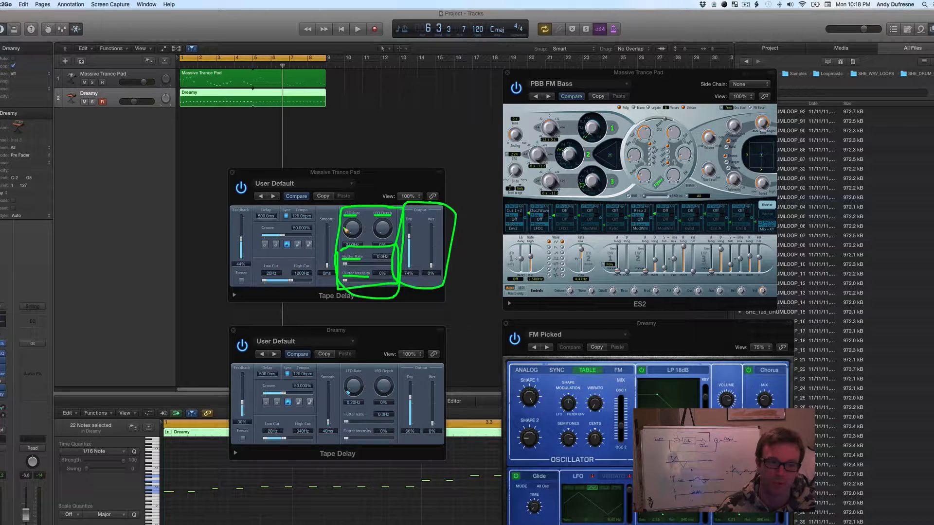
Circle the Smooth slider and the Low Cut and High Cut controls on the Massive Trance Pad delay, and clear the annotations.
mouse_move(341, 217)
left_mouse_down()
mouse_move(319, 227)
mouse_move(316, 261)
mouse_move(330, 281)
mouse_move(336, 217)
left_mouse_up()
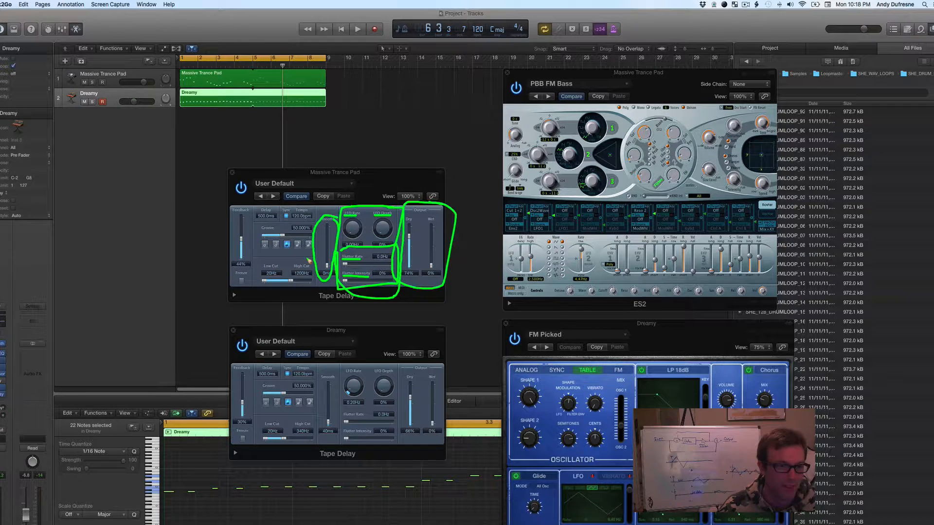
mouse_move(310, 259)
left_mouse_down()
mouse_move(261, 263)
mouse_move(258, 282)
mouse_move(325, 291)
mouse_move(306, 257)
left_mouse_up()
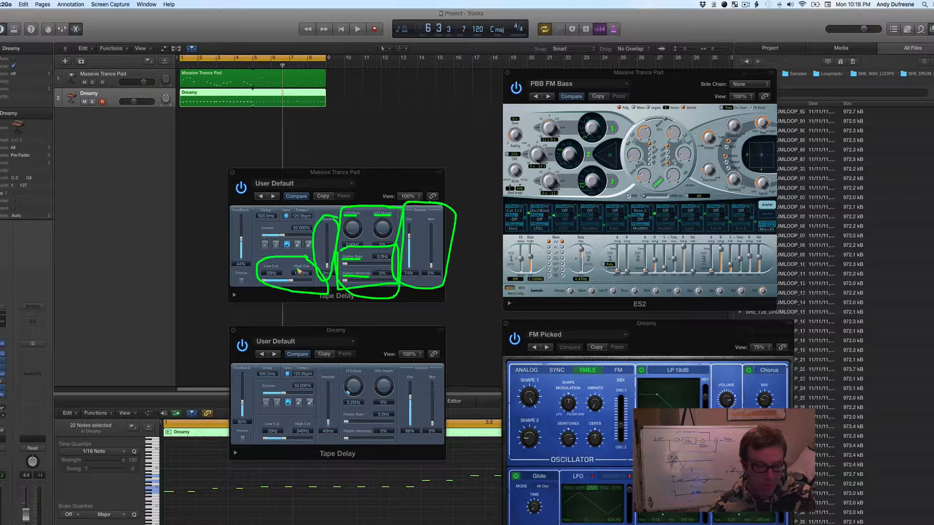
key("super+e")
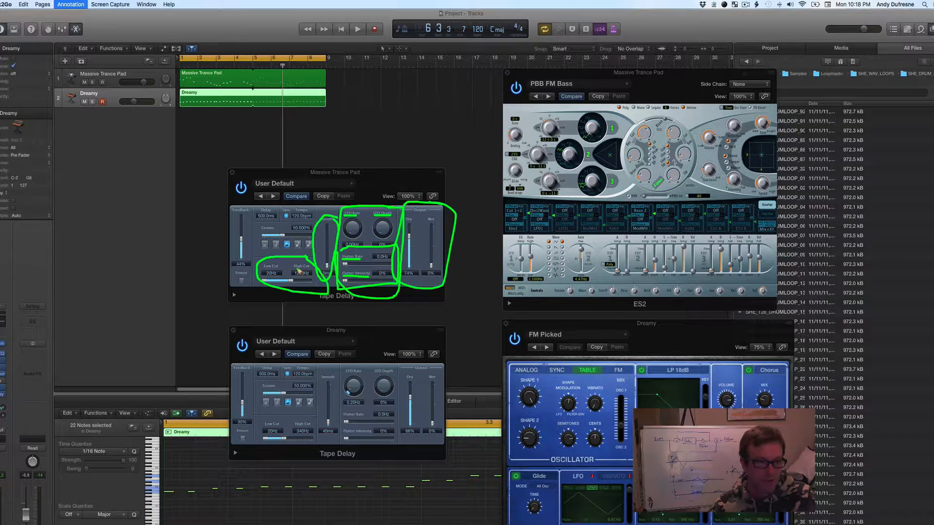
Outline the Feedback, Freeze and delay time sections of the Massive Trance Pad Tape Delay separately, and clear the ink.
mouse_move(222, 207)
left_mouse_down()
mouse_move(222, 287)
mouse_move(249, 289)
mouse_move(255, 252)
mouse_move(300, 259)
mouse_move(322, 235)
mouse_move(320, 208)
mouse_move(219, 207)
left_mouse_up()
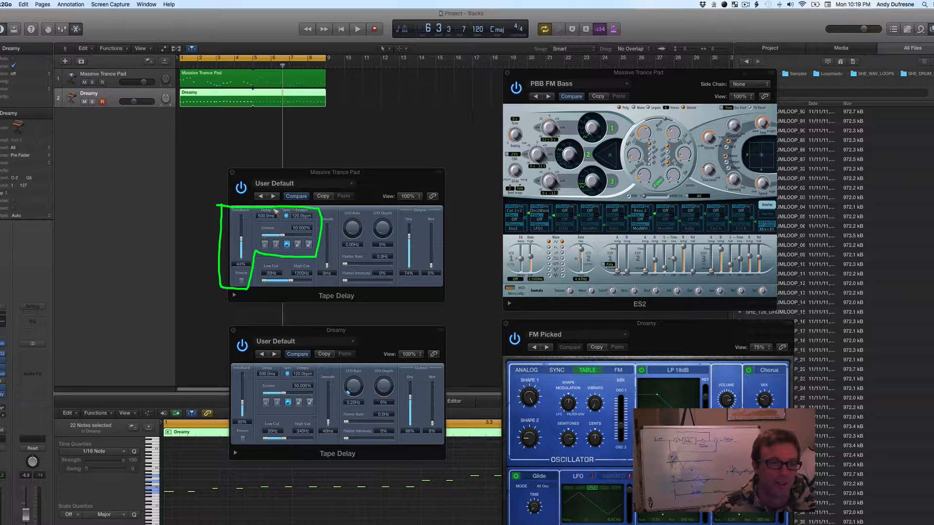
mouse_move(260, 210)
left_mouse_down()
mouse_move(255, 246)
mouse_move(301, 256)
mouse_move(318, 253)
mouse_move(323, 210)
left_mouse_up()
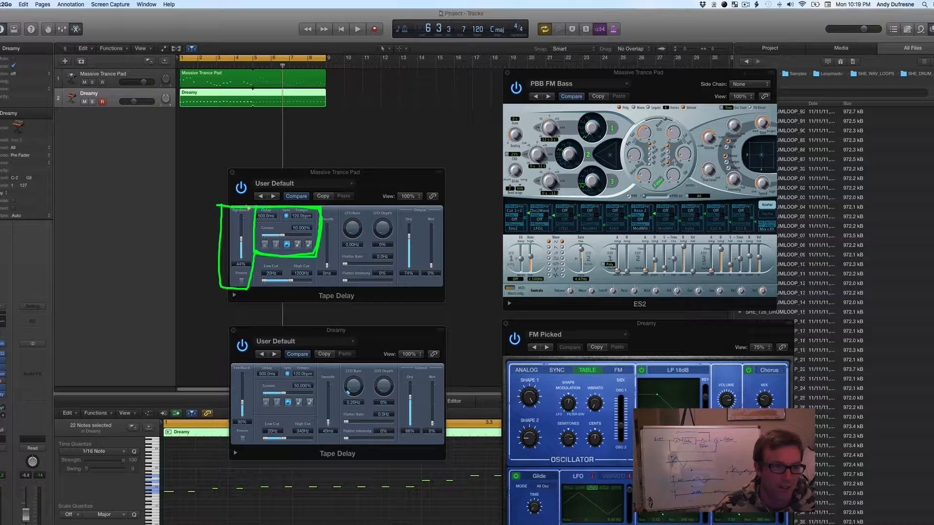
mouse_move(230, 209)
left_mouse_down()
mouse_move(222, 253)
mouse_move(245, 268)
mouse_move(254, 267)
mouse_move(252, 222)
left_mouse_up()
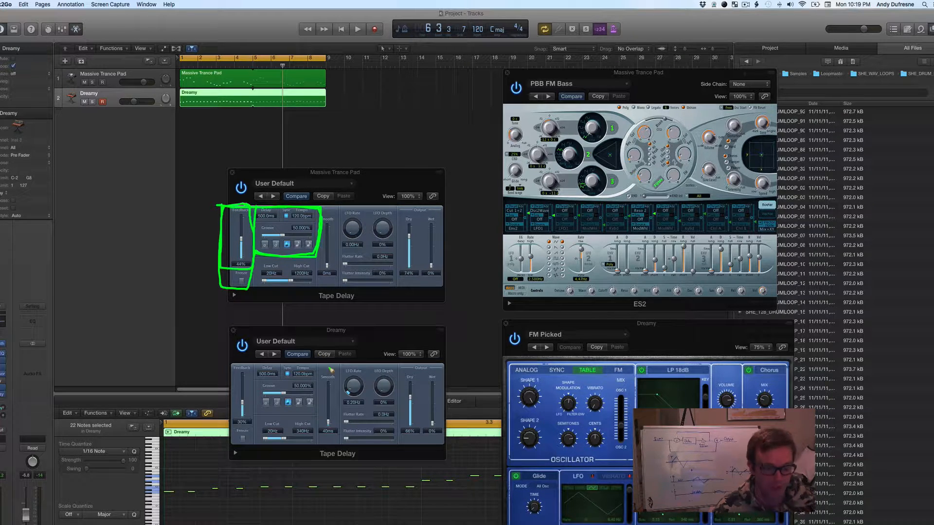
key("super+BackSpace")
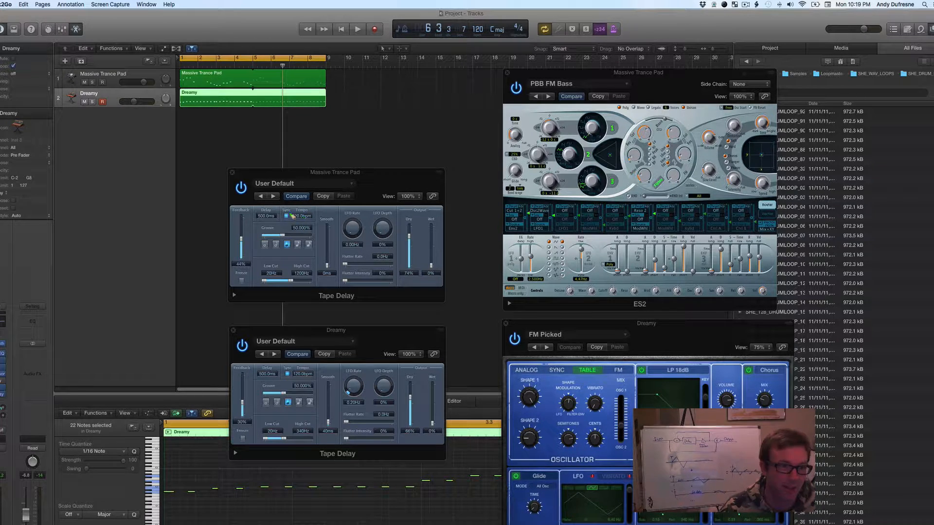
Circle the Sync option and underline the note-value choices on the Massive Trance Pad Tape Delay, and clear the ink.
mouse_move(288, 208)
left_mouse_down()
mouse_move(285, 217)
mouse_move(289, 208)
left_mouse_up()
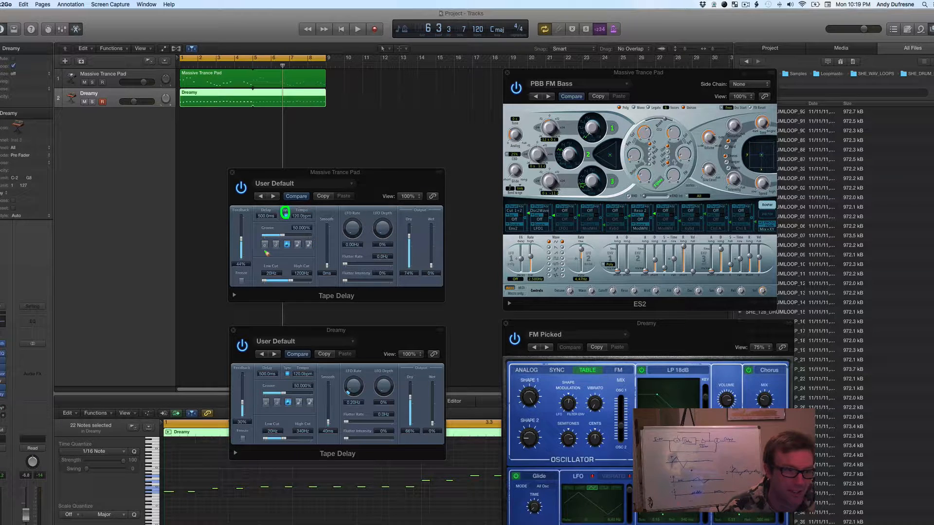
left_click_drag(274, 252, 313, 252)
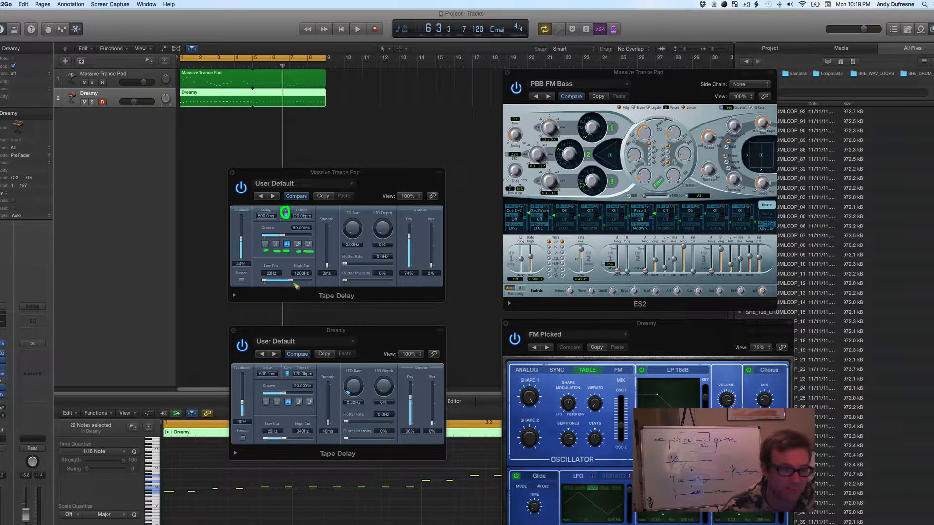
key("super+BackSpace")
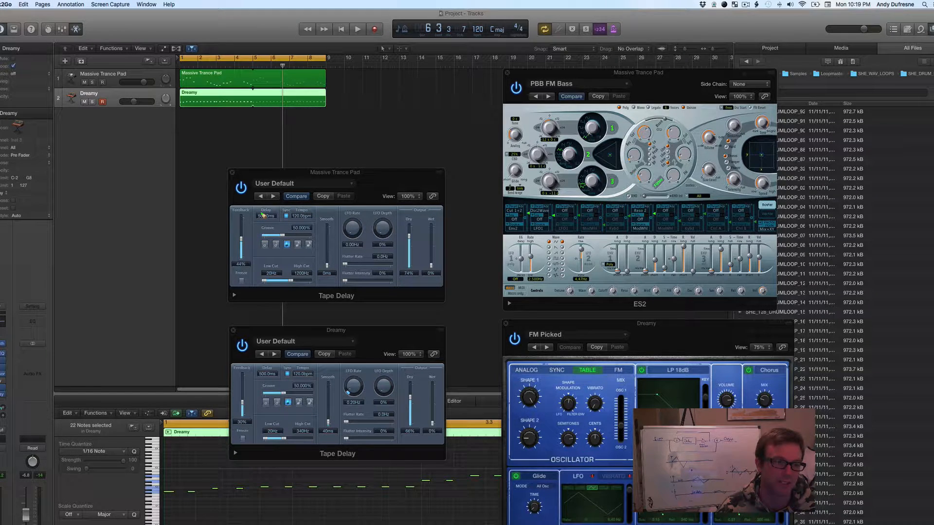
Mark the Groove, Feedback and Freeze controls on the Massive Trance Pad Tape Delay in turn, remove the ink and exit annotation mode.
left_click_drag(262, 229, 279, 234)
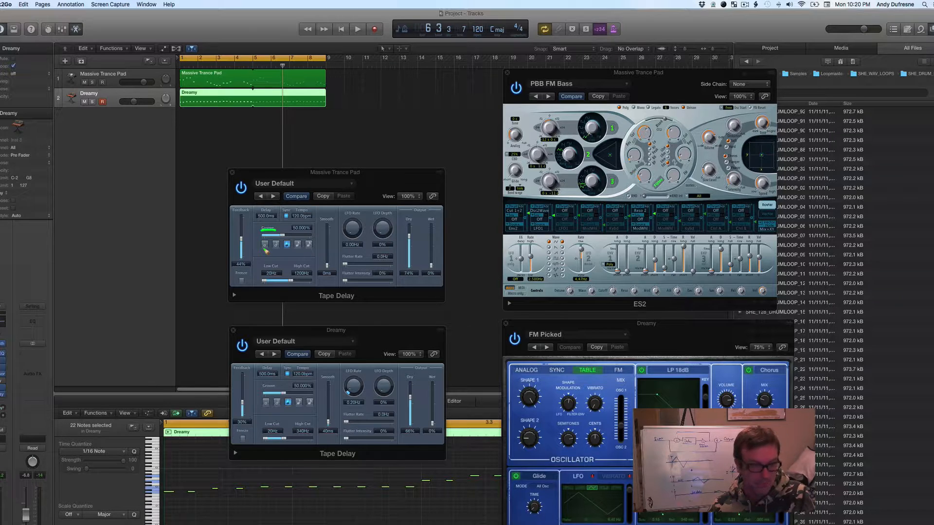
mouse_move(251, 217)
left_mouse_down()
mouse_move(249, 206)
mouse_move(232, 219)
mouse_move(230, 263)
mouse_move(243, 270)
mouse_move(253, 211)
left_mouse_up()
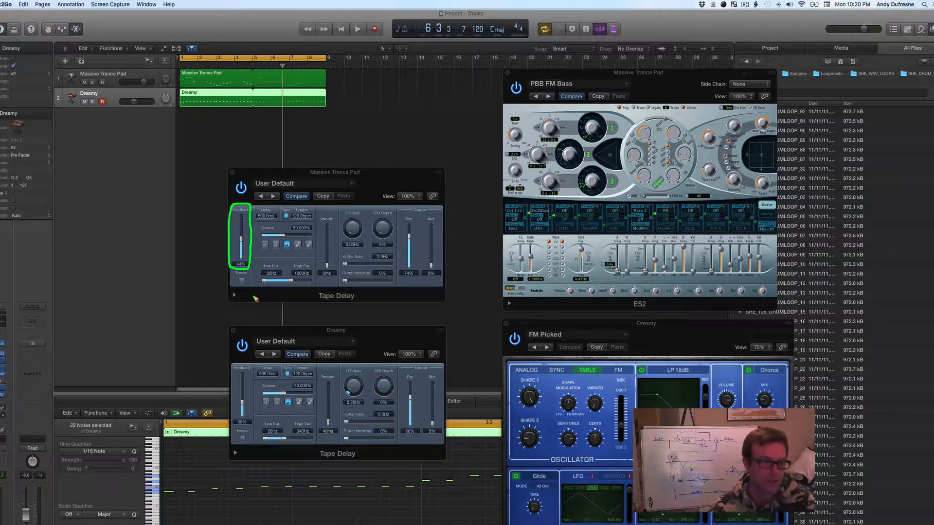
mouse_move(247, 270)
left_mouse_down()
mouse_move(235, 278)
mouse_move(252, 280)
mouse_move(247, 271)
left_mouse_up()
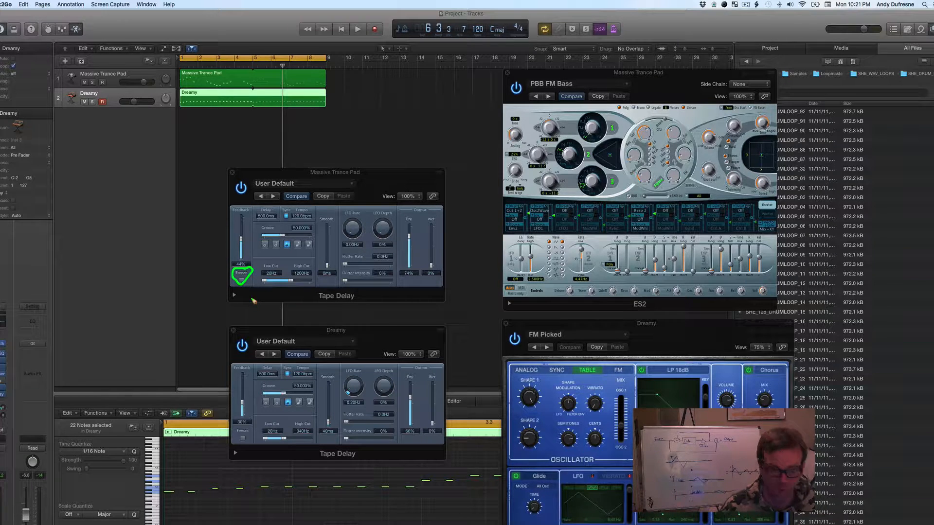
key("super+z")
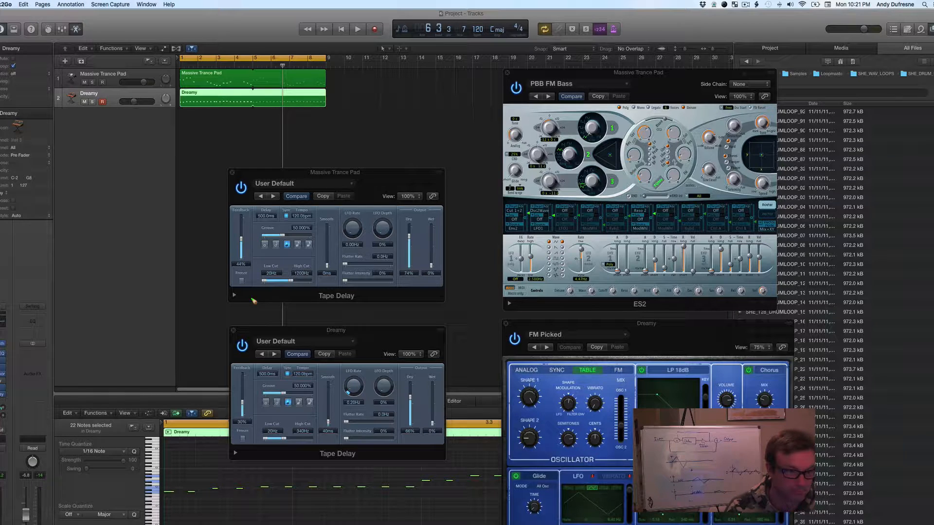
key("Escape")
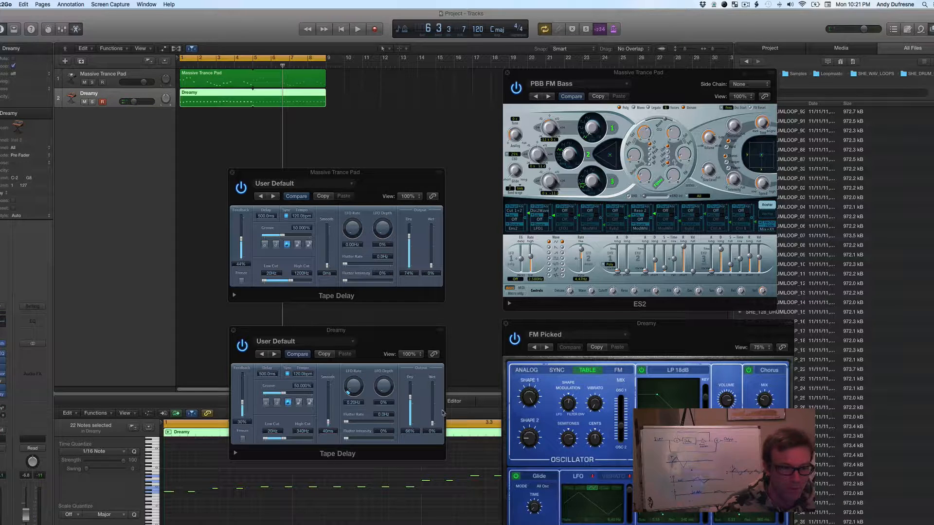
Set the Dreamy track's Tape Delay to 60% Wet, a 250 ms synced delay and 41% Feedback.
left_click_drag(433, 425, 432, 406)
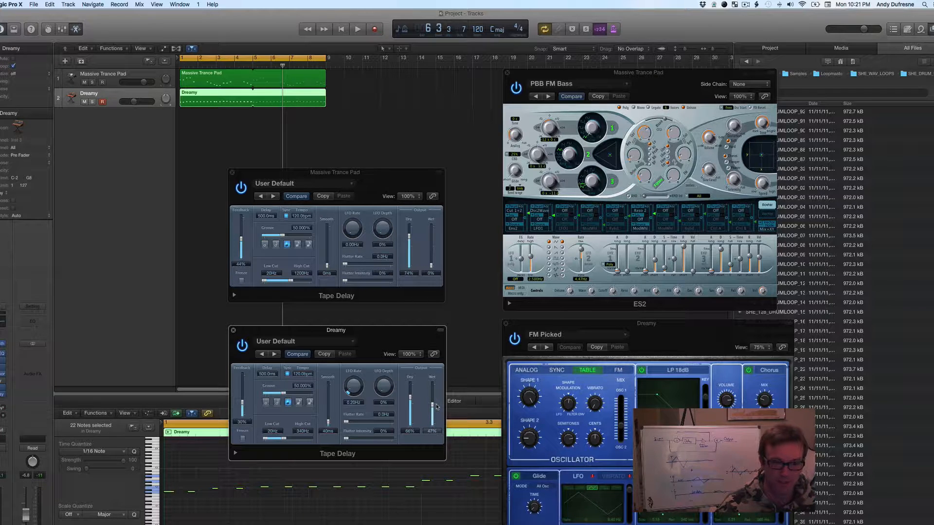
left_click_drag(432, 406, 435, 401)
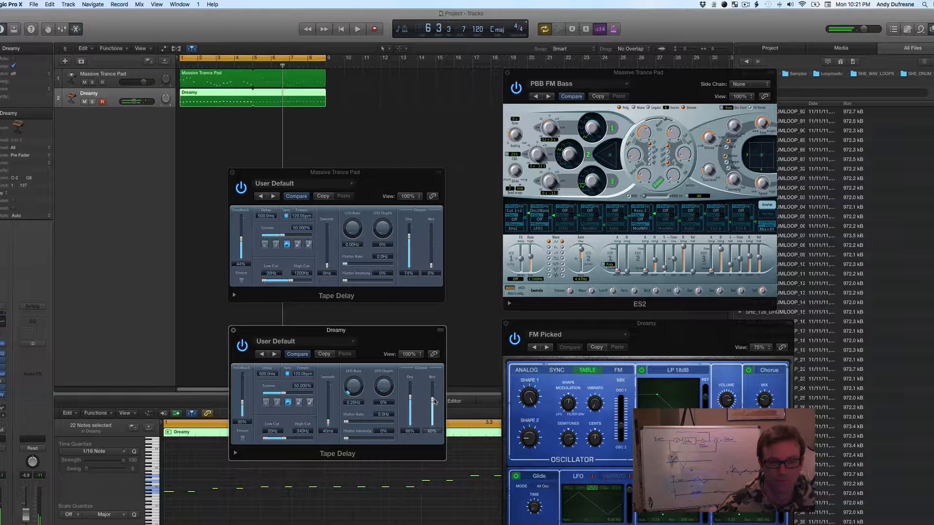
left_click(298, 403)
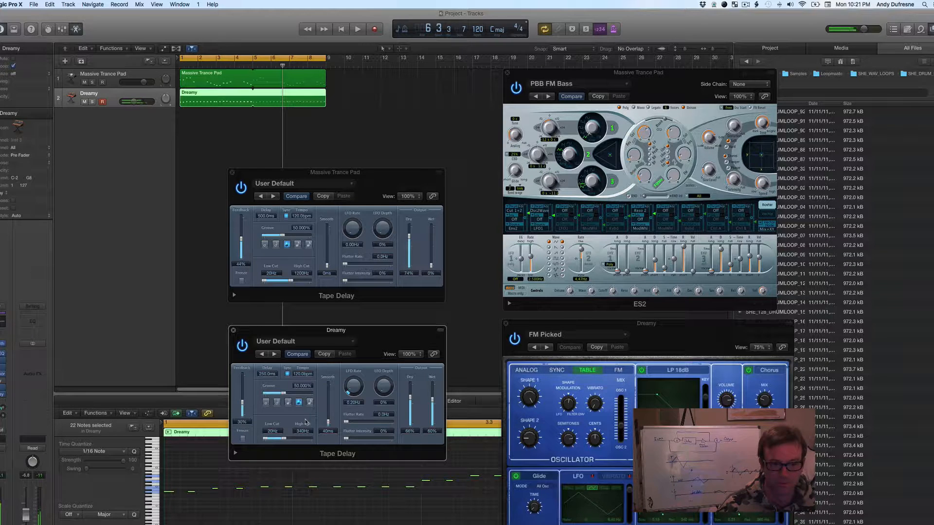
left_click_drag(242, 411, 242, 395)
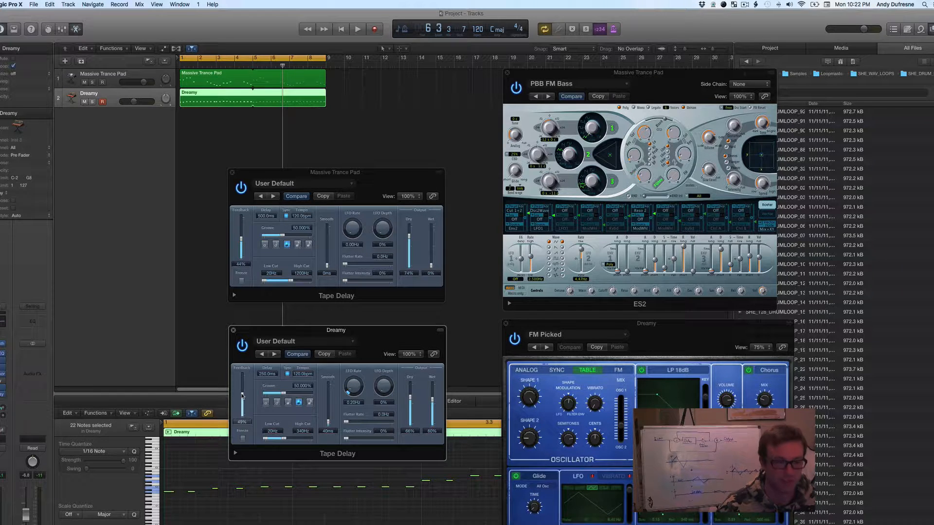
left_click_drag(242, 396, 242, 399)
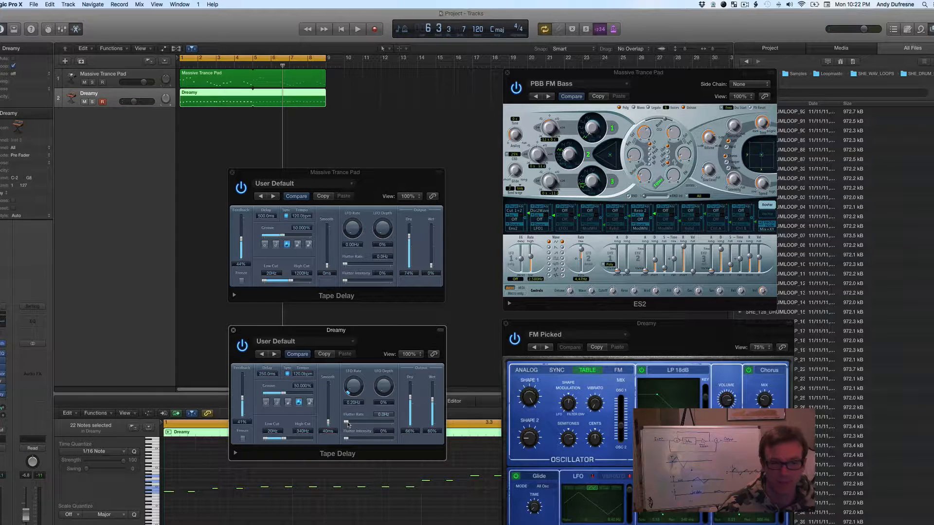
Set the Dreamy Tape Delay's Flutter Rate to 9.0 Hz, Flutter Intensity to 89%, LFO Depth to 53% and LFO Rate to 0.84 Hz.
left_click_drag(348, 424, 366, 439)
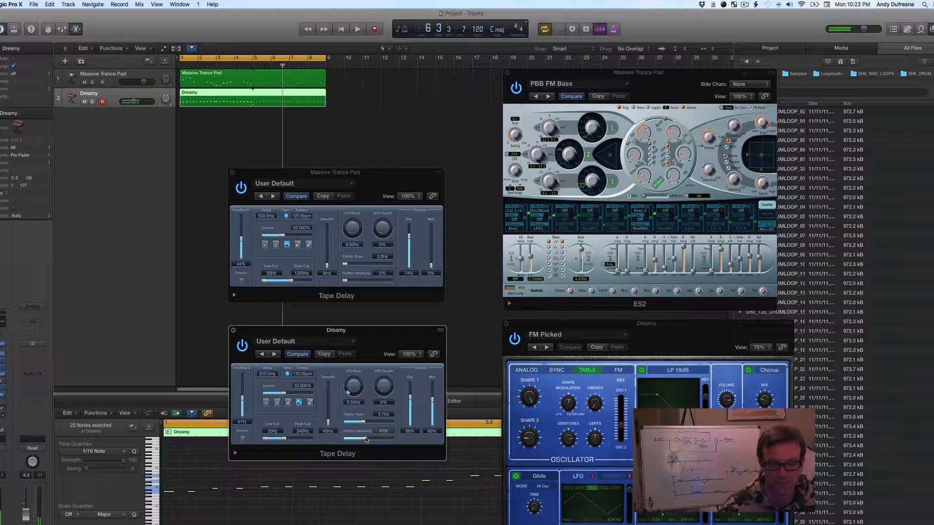
left_click_drag(366, 440, 379, 440)
left_click_drag(362, 423, 388, 424)
left_click_drag(384, 391, 359, 384)
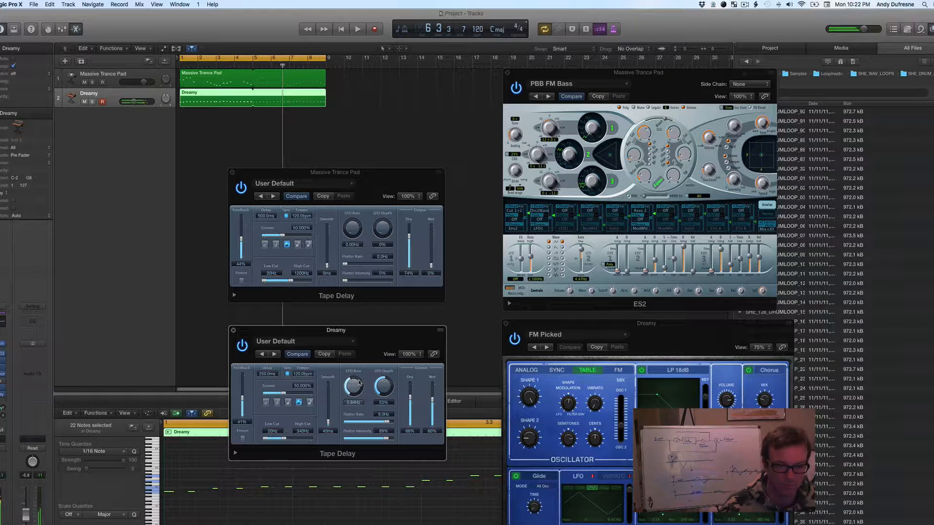
Try the Dreamy Tape Delay's High Cut at 810 Hz and 200 Hz, and set it to 10600 Hz.
mouse_move(285, 438)
left_mouse_down()
mouse_move(307, 439)
mouse_move(287, 440)
left_mouse_up()
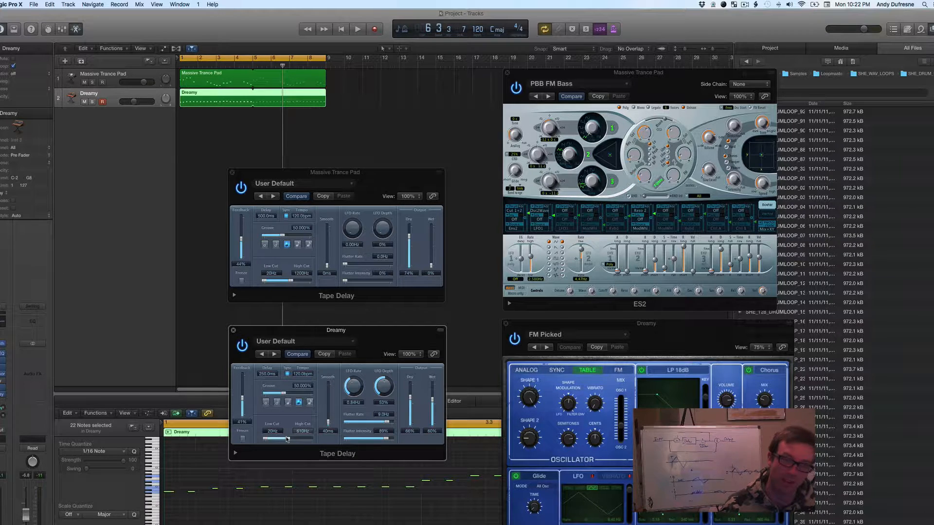
left_click_drag(287, 439, 281, 441)
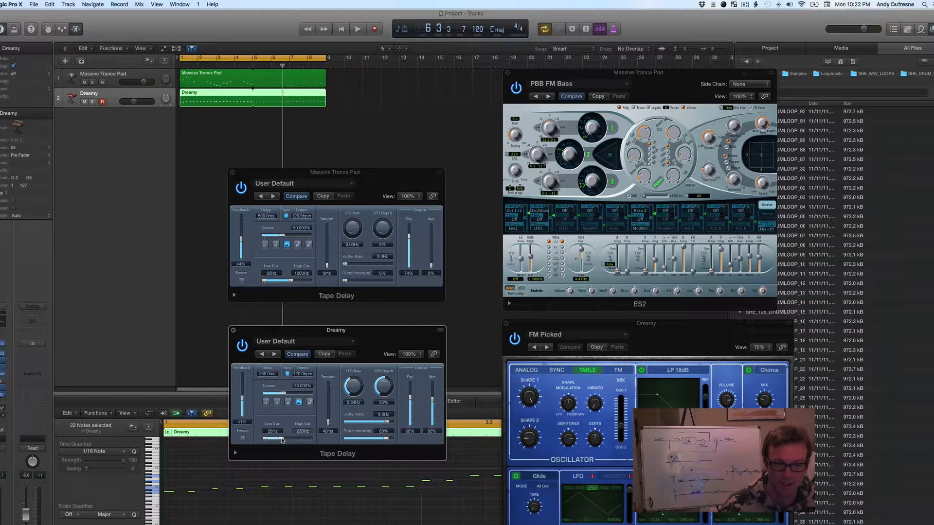
left_click_drag(282, 441, 312, 441)
Reset the Dreamy Tape Delay's Flutter Rate, Flutter Intensity, LFO Rate and LFO Depth to zero.
left_click_drag(382, 425, 335, 427)
left_click_drag(390, 439, 346, 439)
left_click_drag(354, 387, 393, 408)
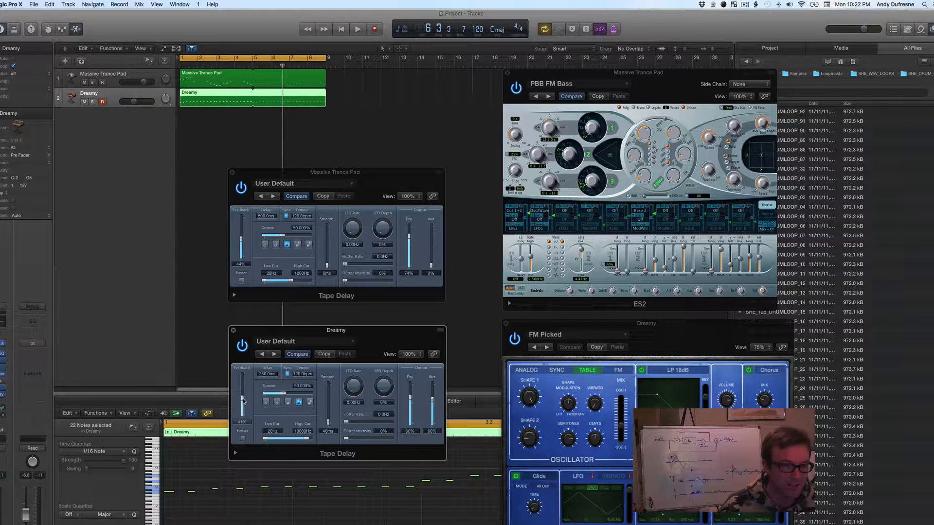
Try the Dreamy Tape Delay's Feedback at 67%, set it back to 41%, and return the playhead to the project start.
left_click_drag(243, 399, 244, 389)
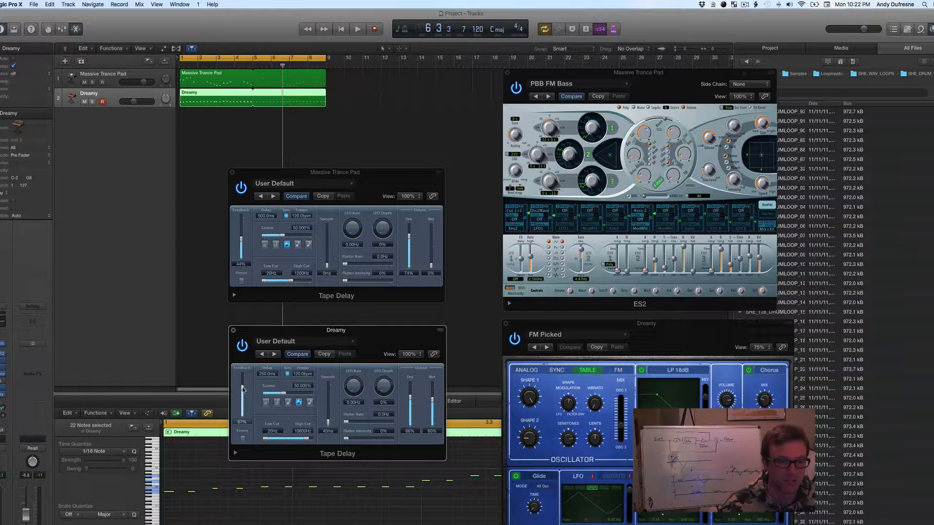
left_click_drag(243, 390, 243, 399)
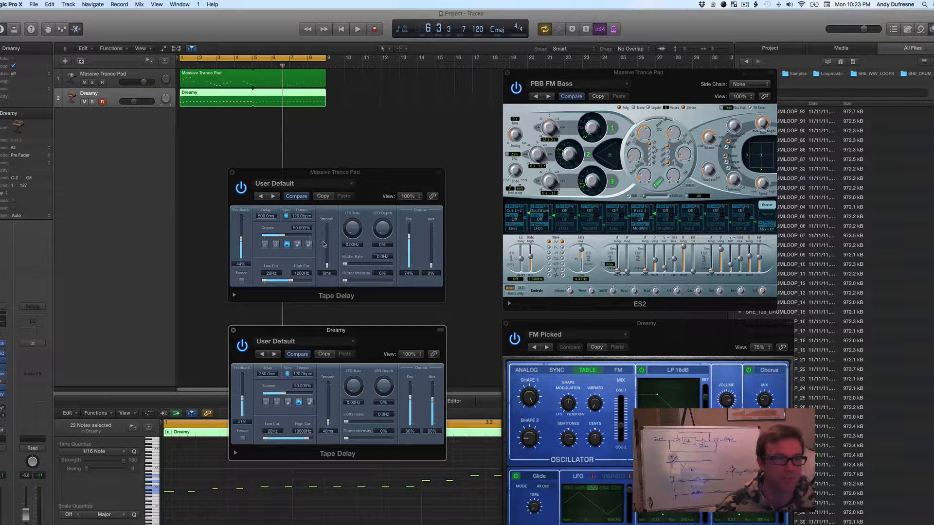
left_click(344, 32)
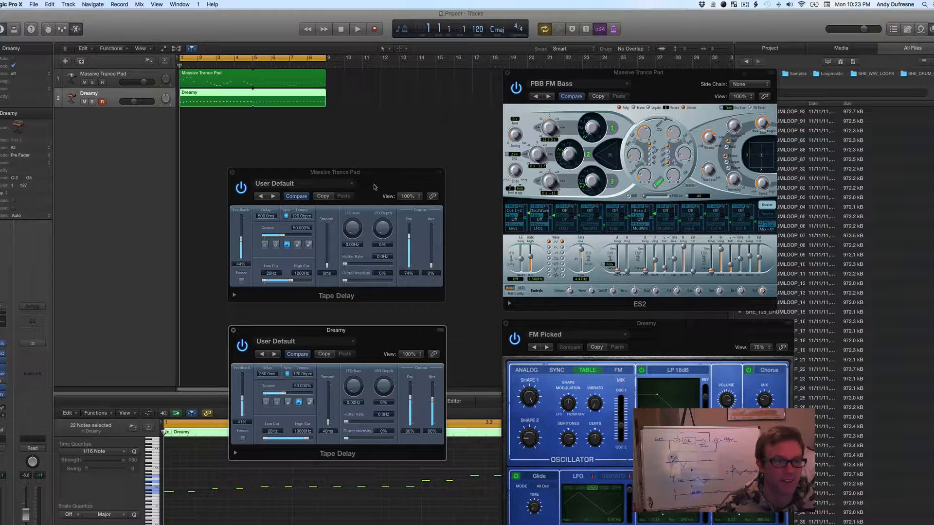
Space the two Tape Delay windows apart and set the Massive Trance Pad delay's Wet level to 52%.
left_click_drag(376, 179, 372, 169)
left_click_drag(374, 342, 371, 341)
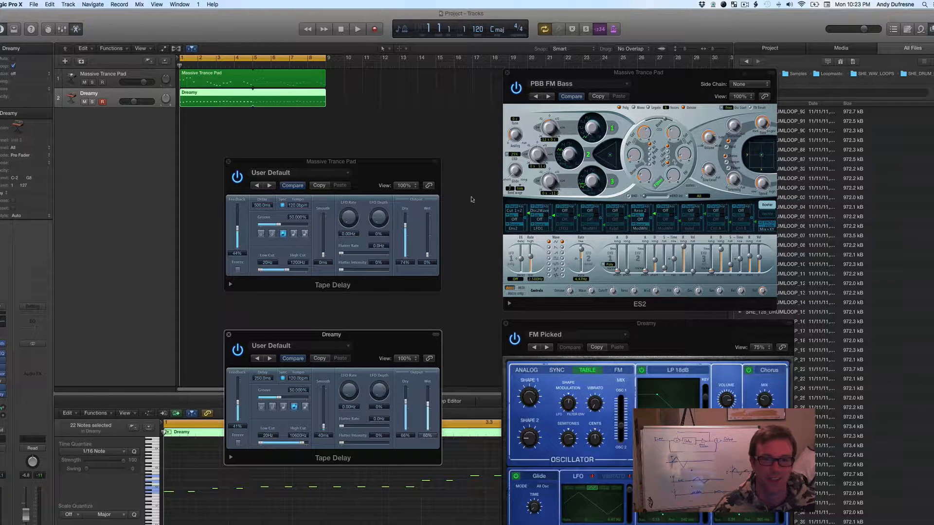
left_click_drag(427, 255, 427, 235)
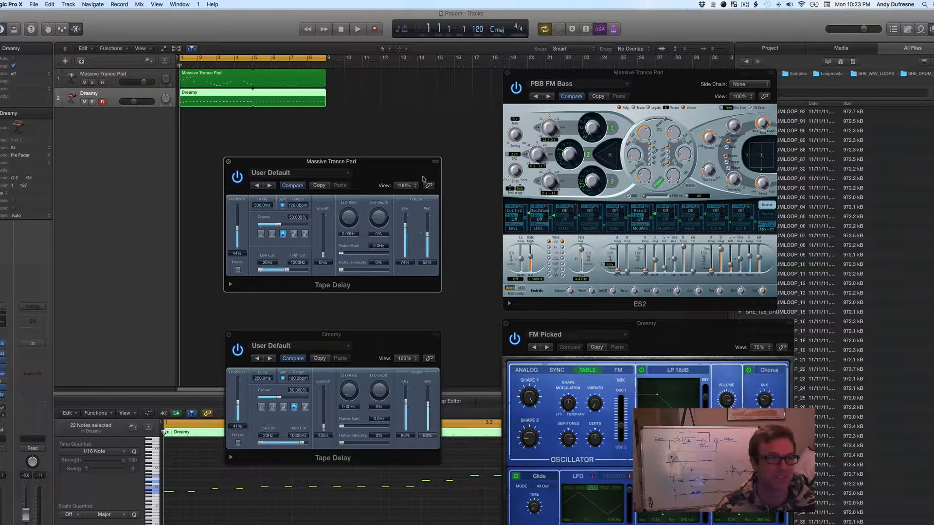
Start playback and set the Tape Delay Wet level to 30% on Dreamy and 54% on Massive Trance Pad.
left_click(357, 29)
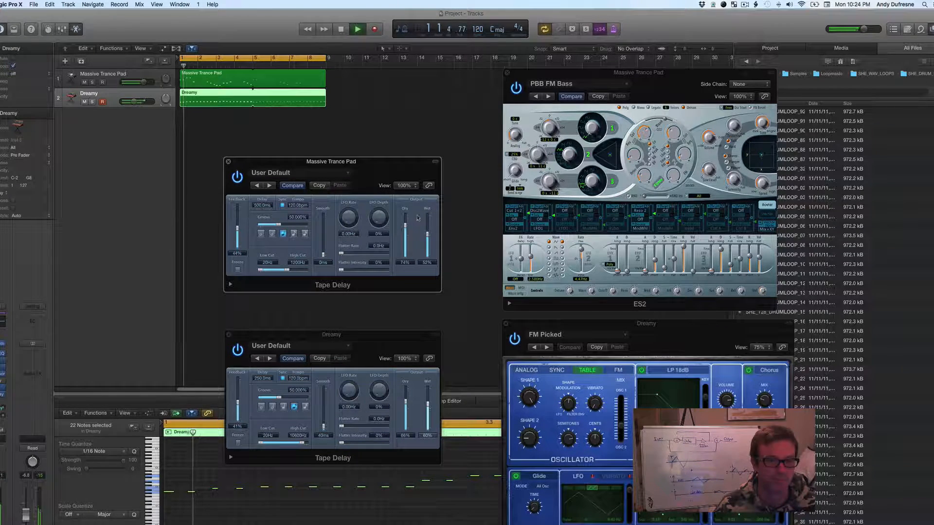
left_click_drag(427, 404, 427, 416)
left_click_drag(428, 235, 428, 234)
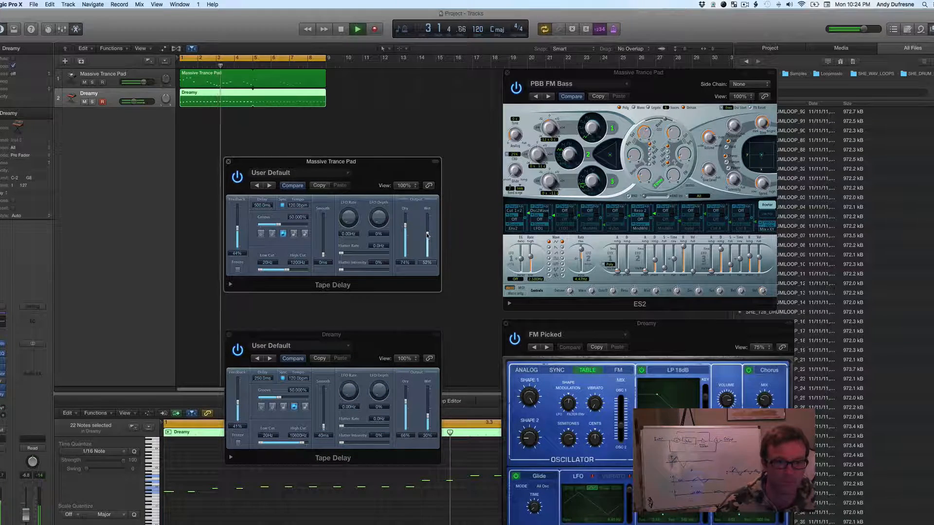
Raise the Filter 2 cutoff of the Massive Trance Pad's ES2 to 0.546 during playback.
left_click(673, 132)
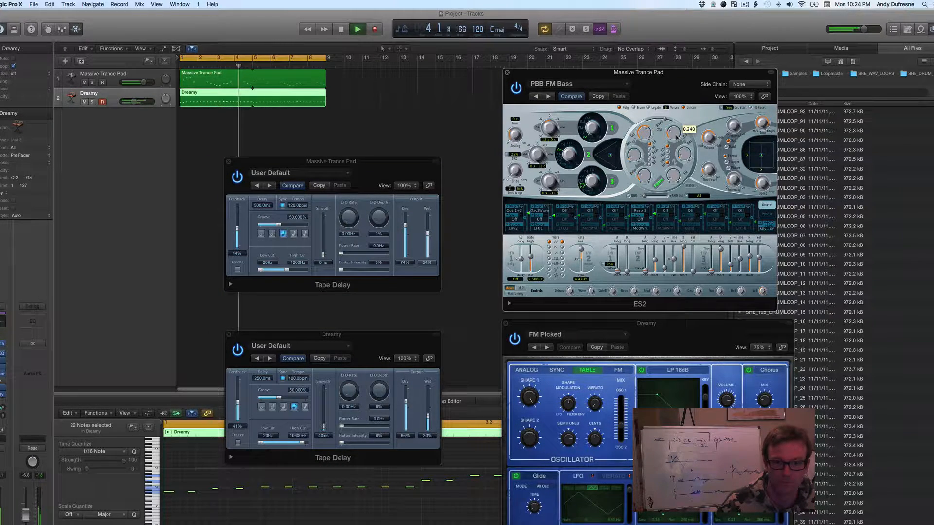
left_click_drag(678, 137, 676, 122)
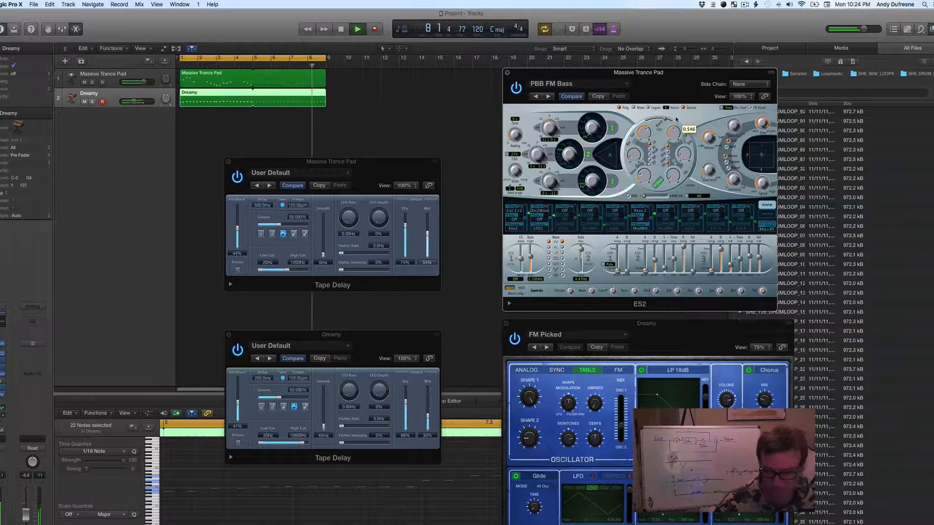
Set the Massive Trance Pad Tape Delay's Wet to 72%, Feedback to 49% and delay time to an eighth note (250 ms).
left_click_drag(428, 234, 429, 226)
left_click(628, 141)
left_click_drag(238, 230, 237, 228)
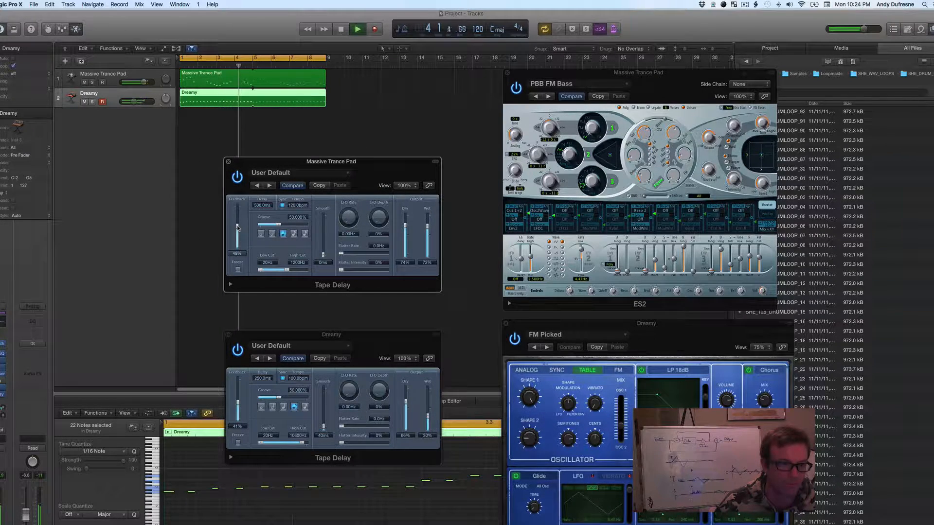
left_click(294, 234)
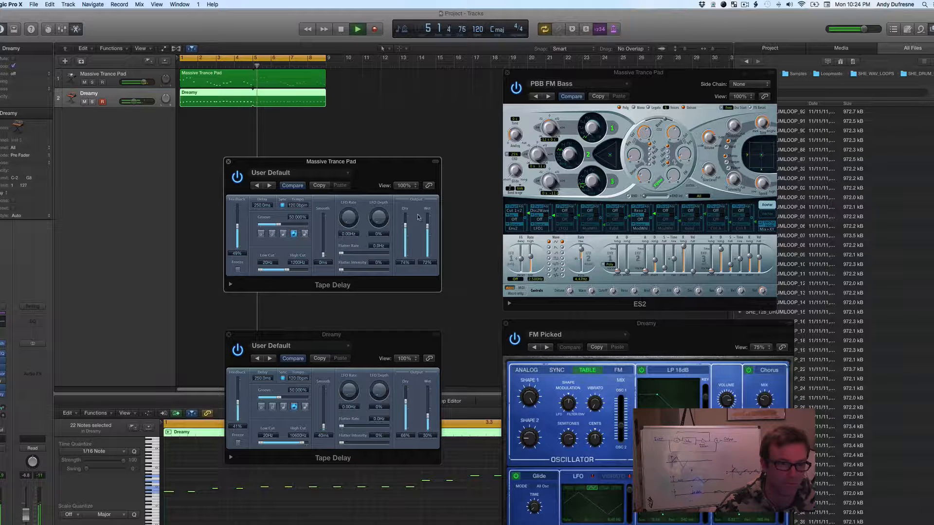
Raise the ES2's Filter 2 cutoff further while the loop plays, and stop playback.
left_click(674, 130)
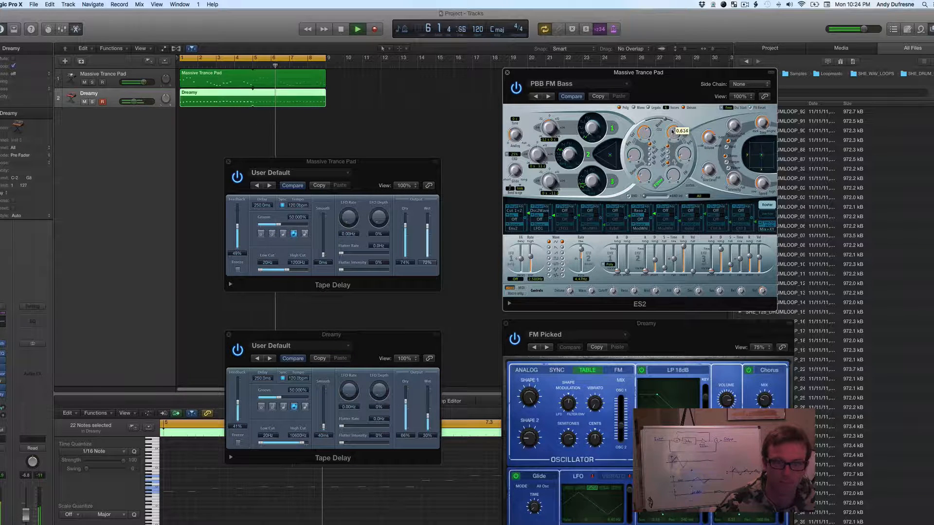
left_click_drag(675, 128, 676, 120)
key("space")
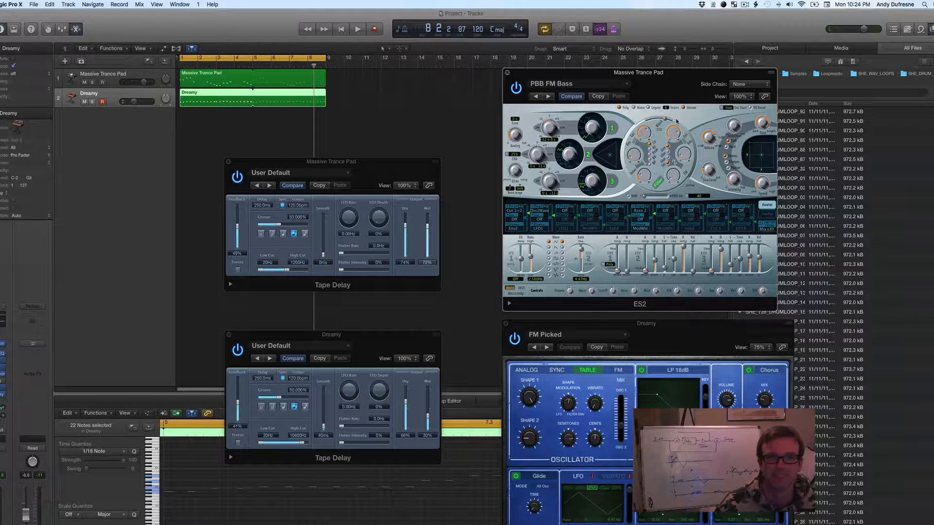